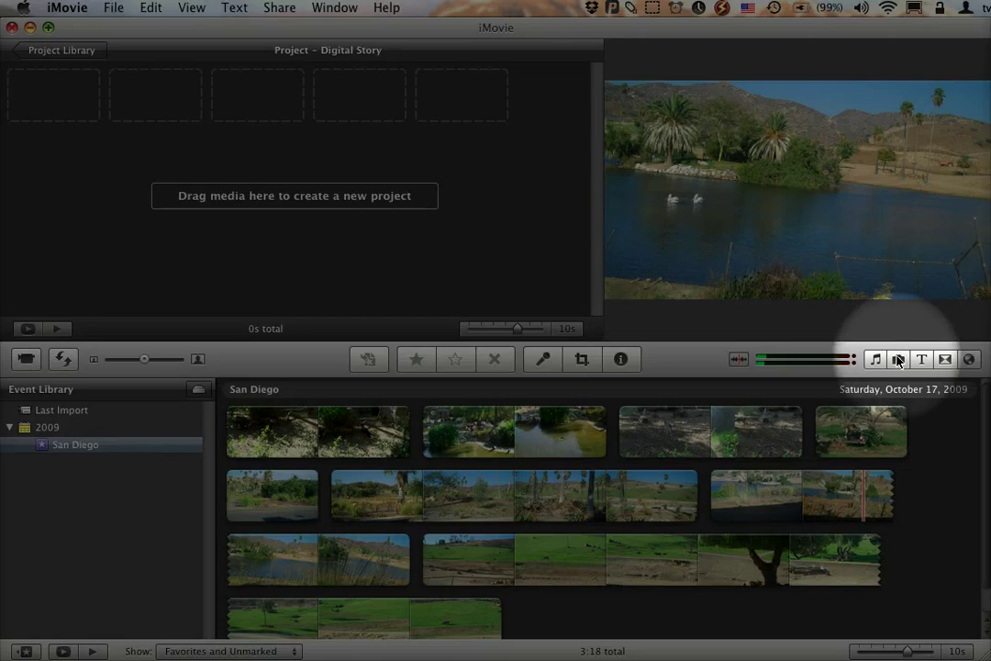
- Open the Photos browser to show the four iPhoto images beside the San Diego event
left_click(899, 359)
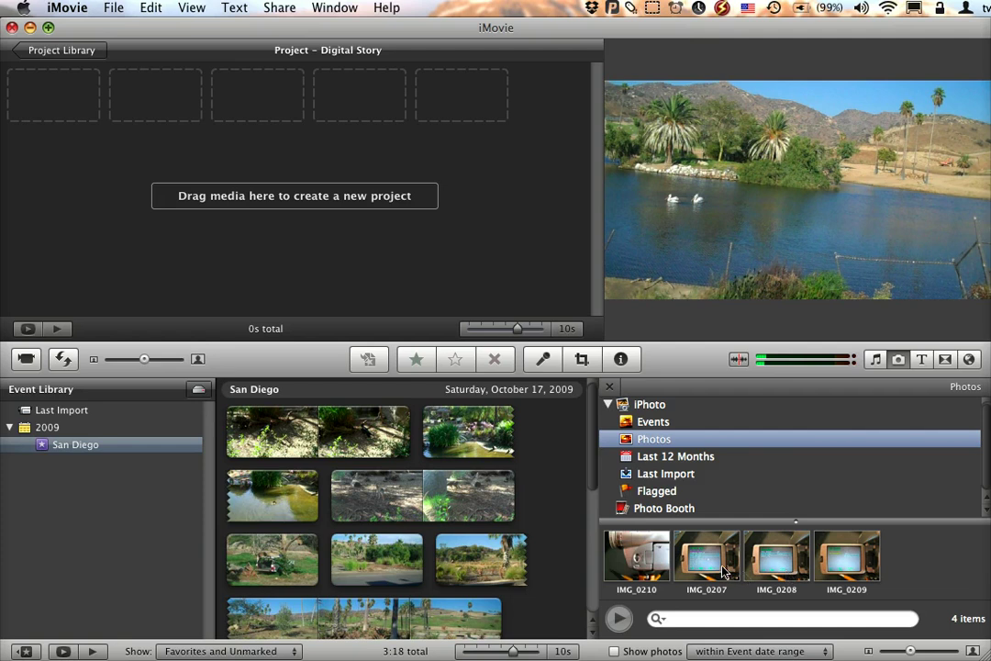
- In Finder, go to Pictures > Wallpapers > Single Display and reposition the window
key("super+Tab")
key("super+Tab")
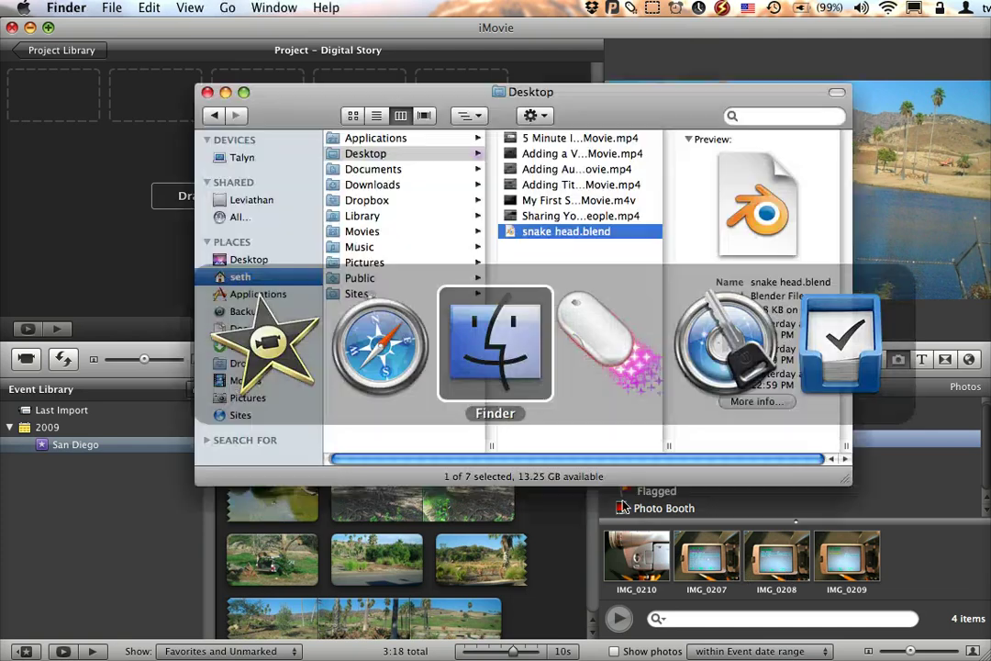
key("Left")
key("Down")
key("Down")
key("Down")
key("Down")
key("Down")
key("Down")
key("Down")
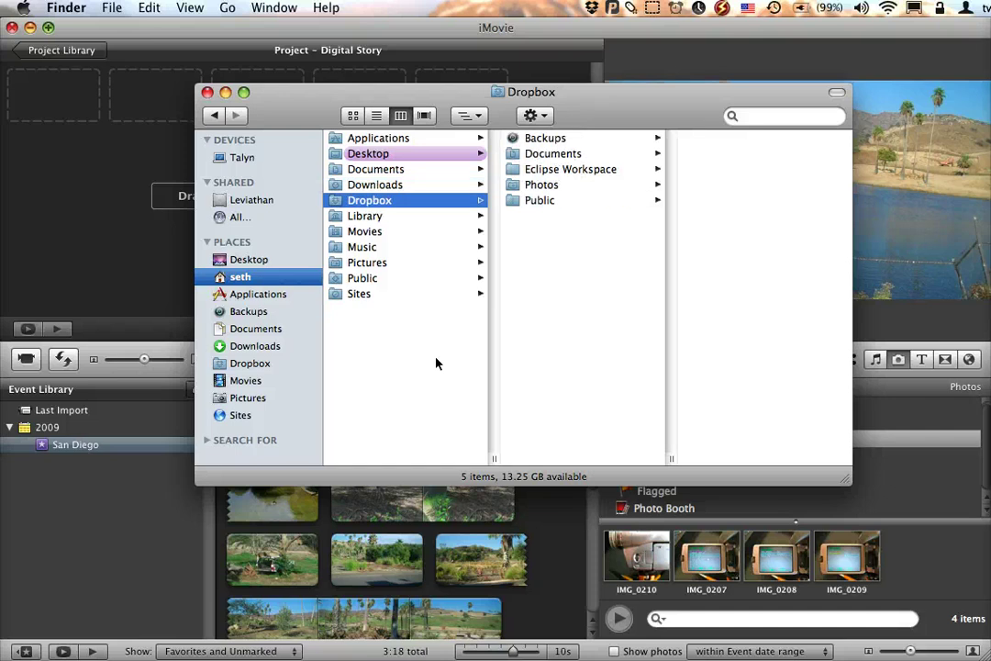
key("Right")
key("Down")
key("Down")
key("Down")
key("Right")
key("Down")
key("Down")
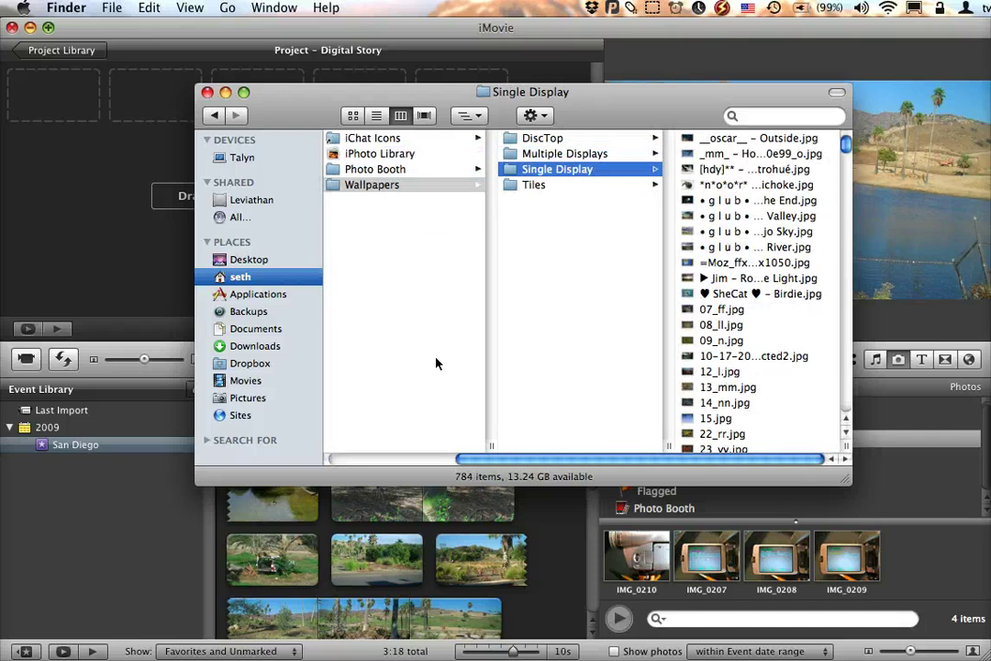
left_click_drag(679, 93, 668, 135)
- Drag 08_ll.jpg into the Digital Story project, then close the Finder window
left_click(739, 258)
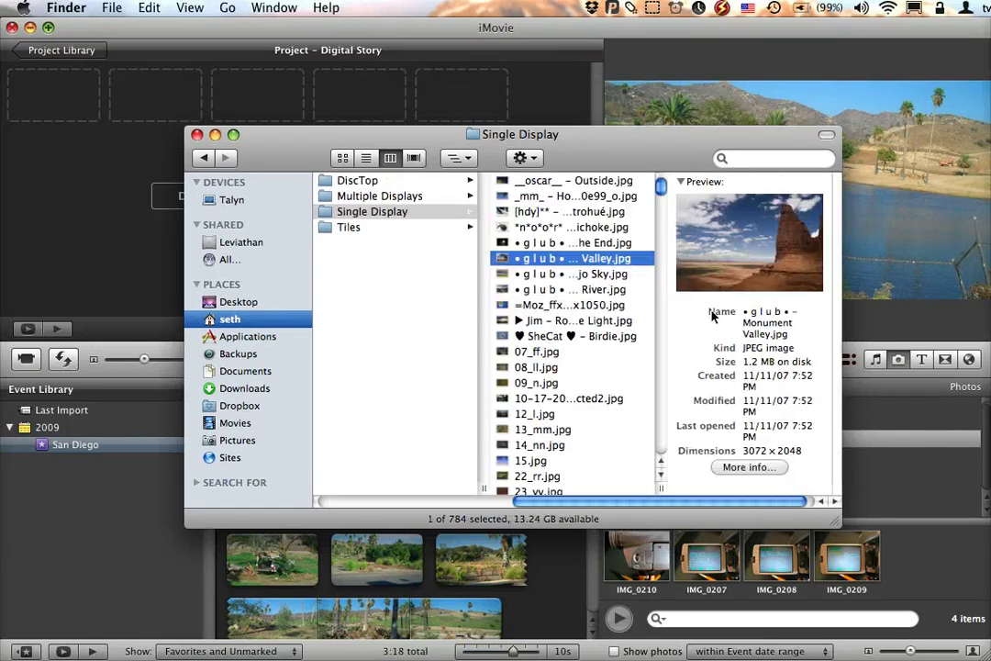
left_click(606, 308, "shift")
left_click(591, 367)
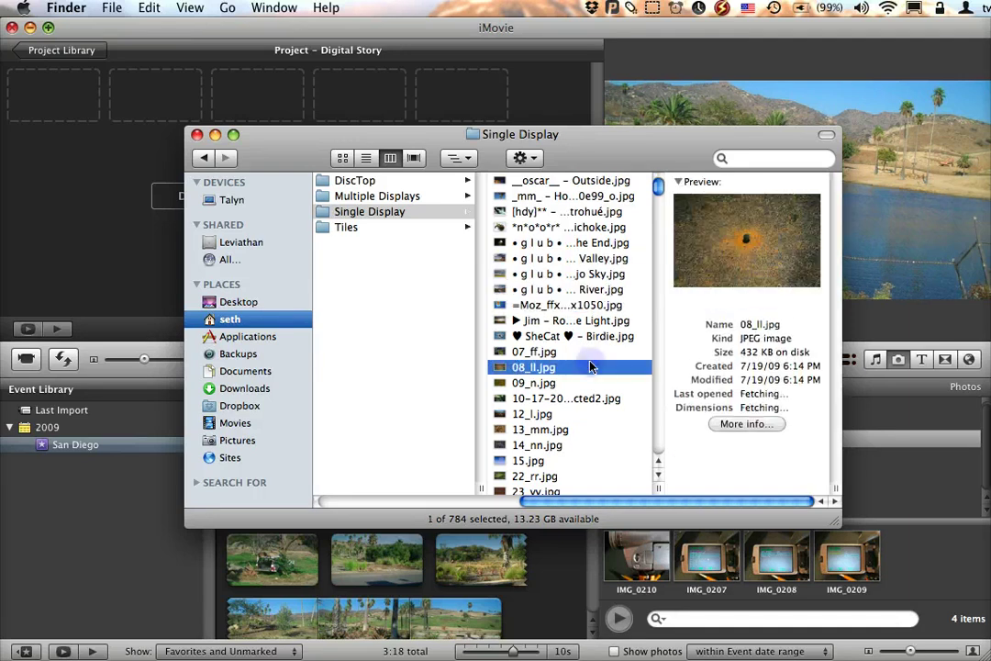
left_click_drag(538, 371, 69, 129)
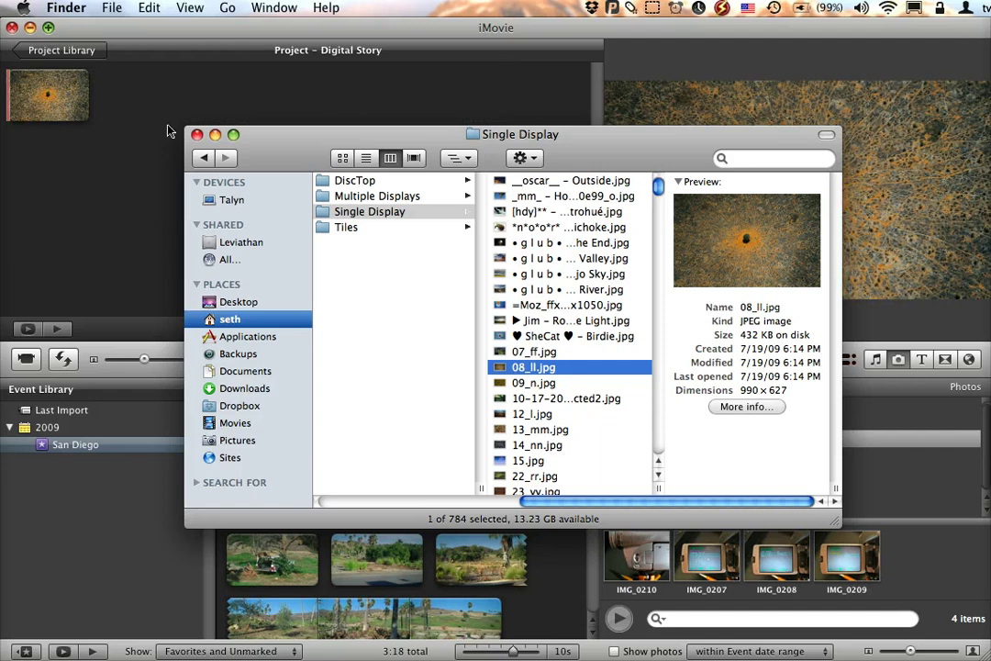
left_click(197, 136)
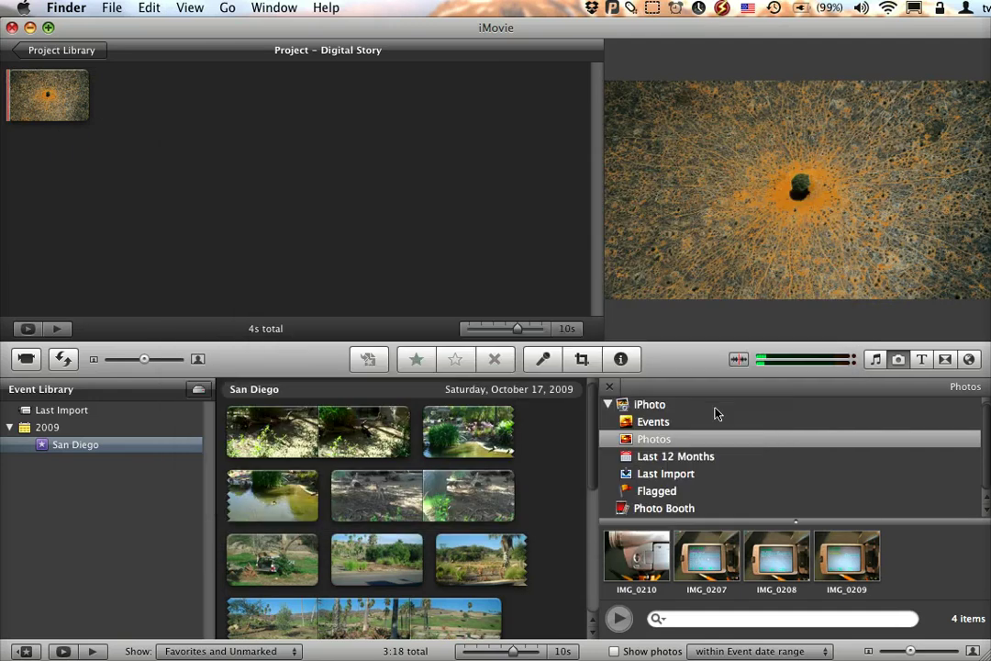
- Add all four iPhoto photos after the first clip and play the project from the start
left_click(627, 561)
key("super+a")
left_click_drag(731, 564, 276, 229)
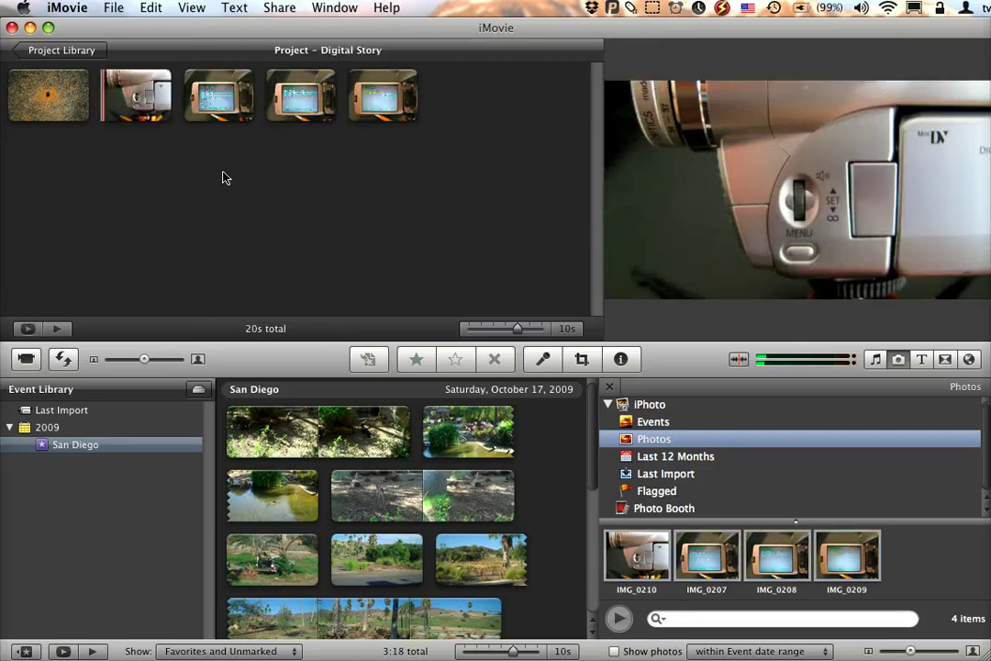
key("backslash")
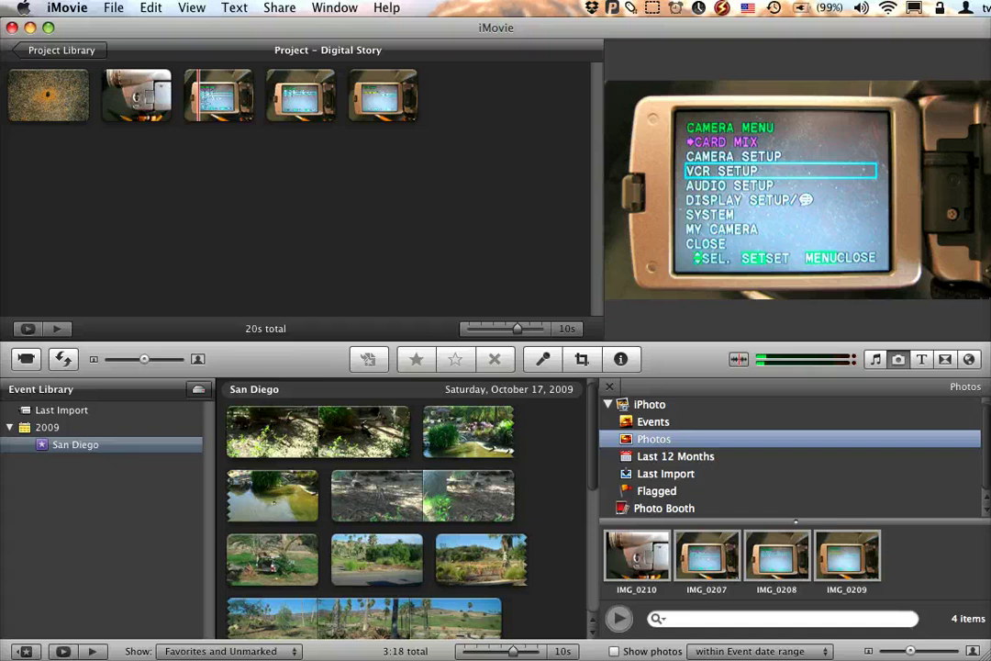
- In Cropping, Ken Burns & Rotation, set the first wallpaper photo to Fit
left_click(25, 111)
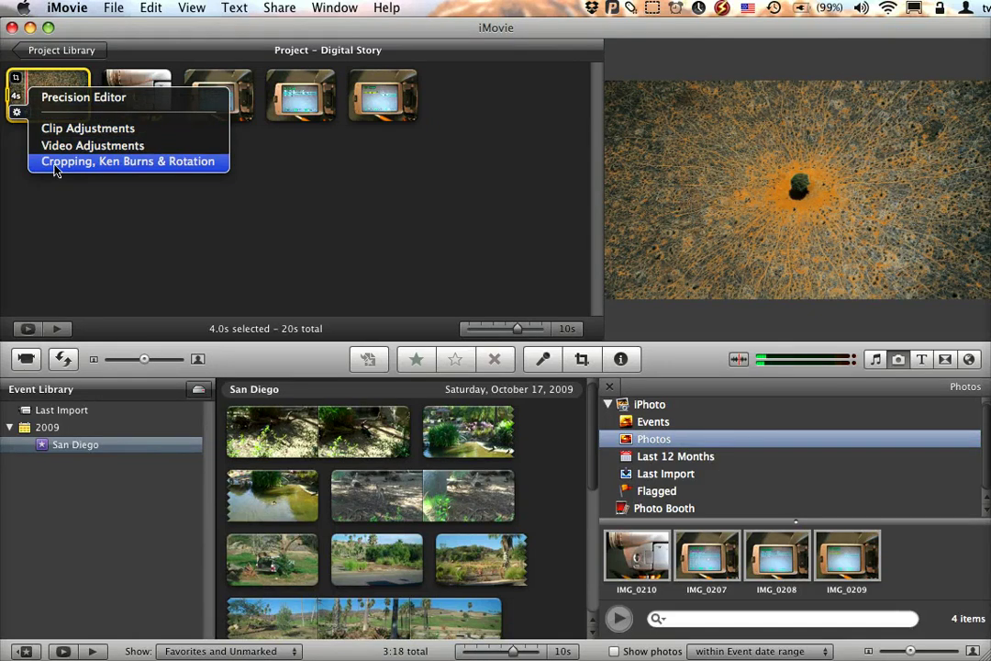
left_click(54, 165)
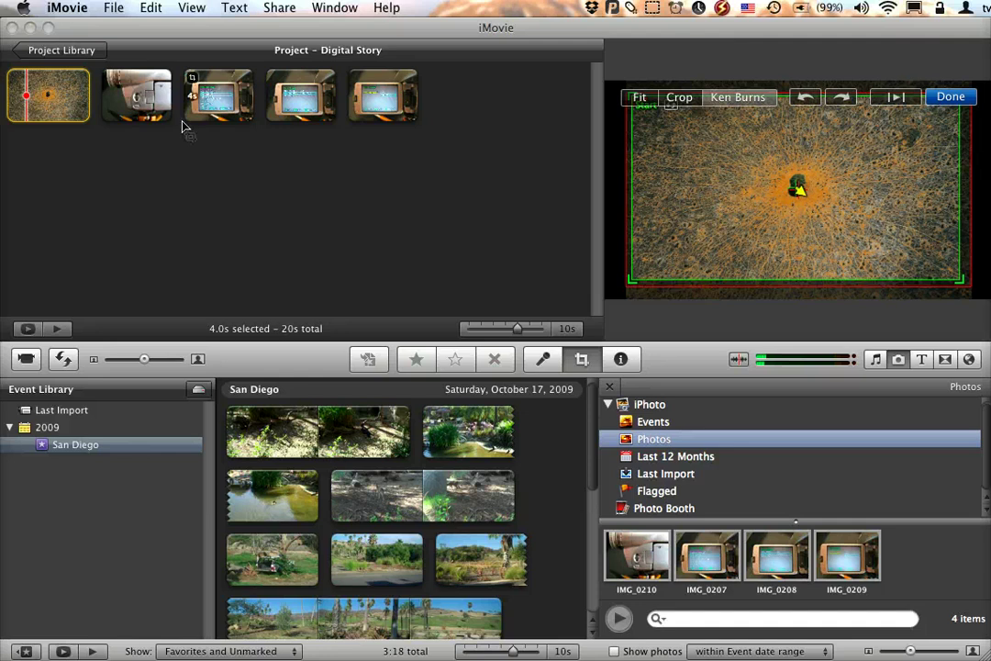
left_click(128, 87)
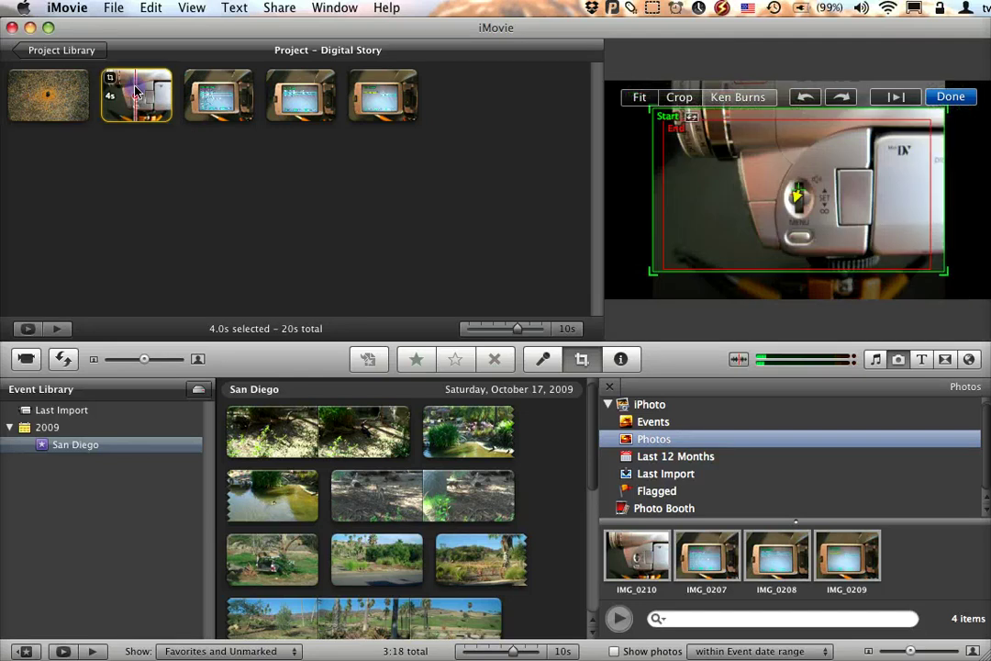
left_click(41, 94)
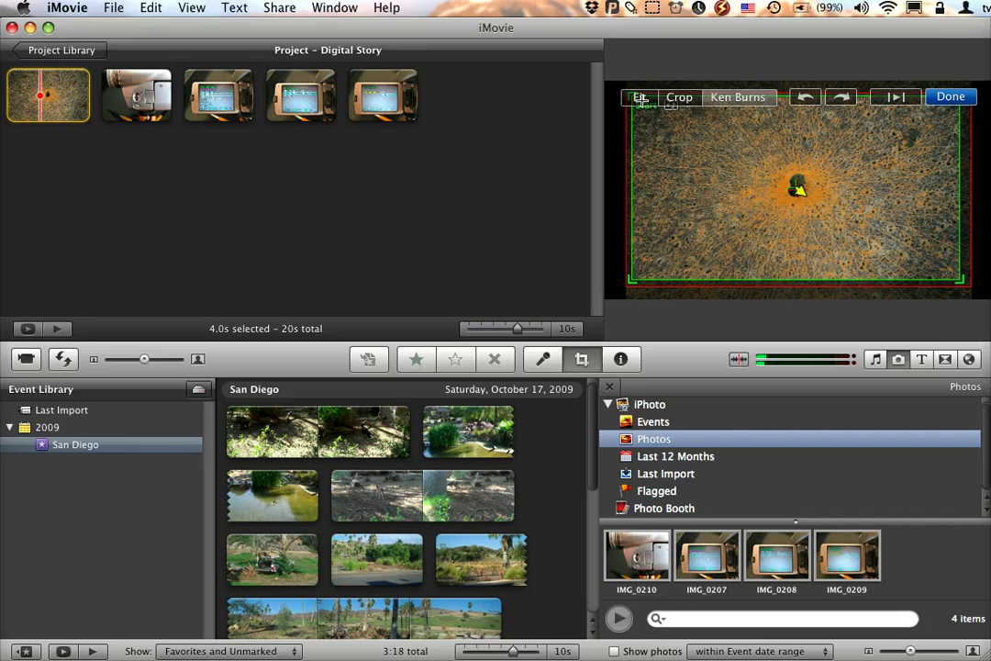
left_click(640, 97)
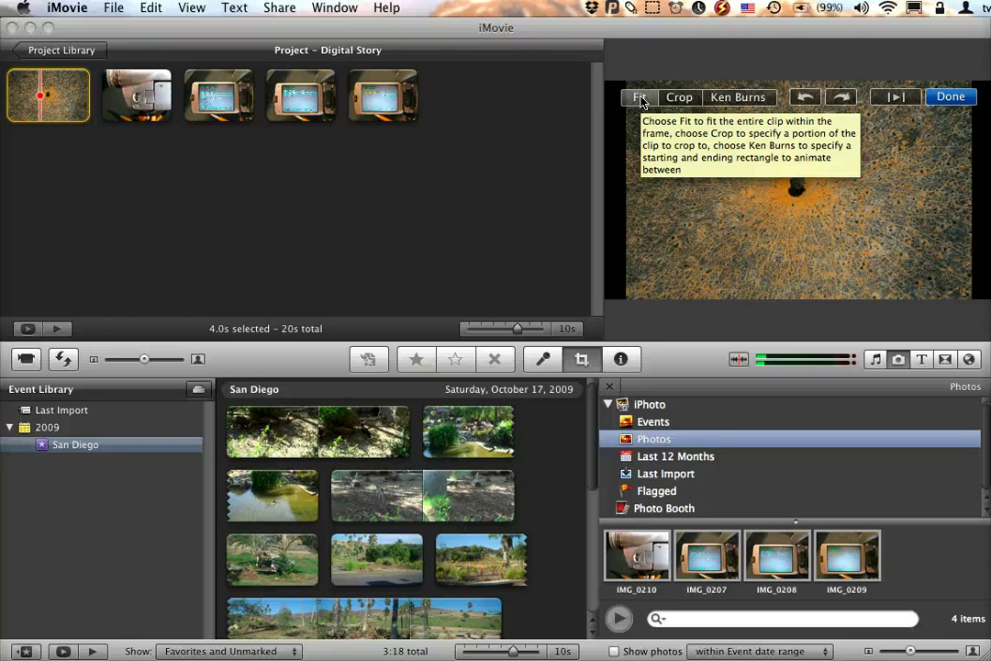
- Crop the first photo down to its dark centre and apply the crop
left_click(676, 101)
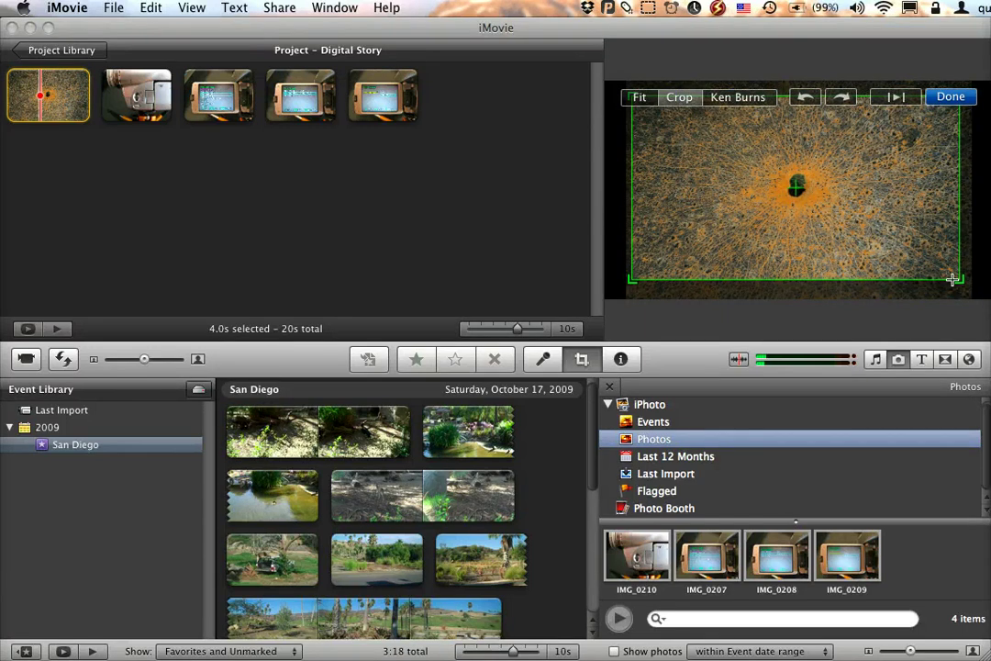
left_click_drag(958, 279, 814, 215)
left_click_drag(715, 153, 821, 203)
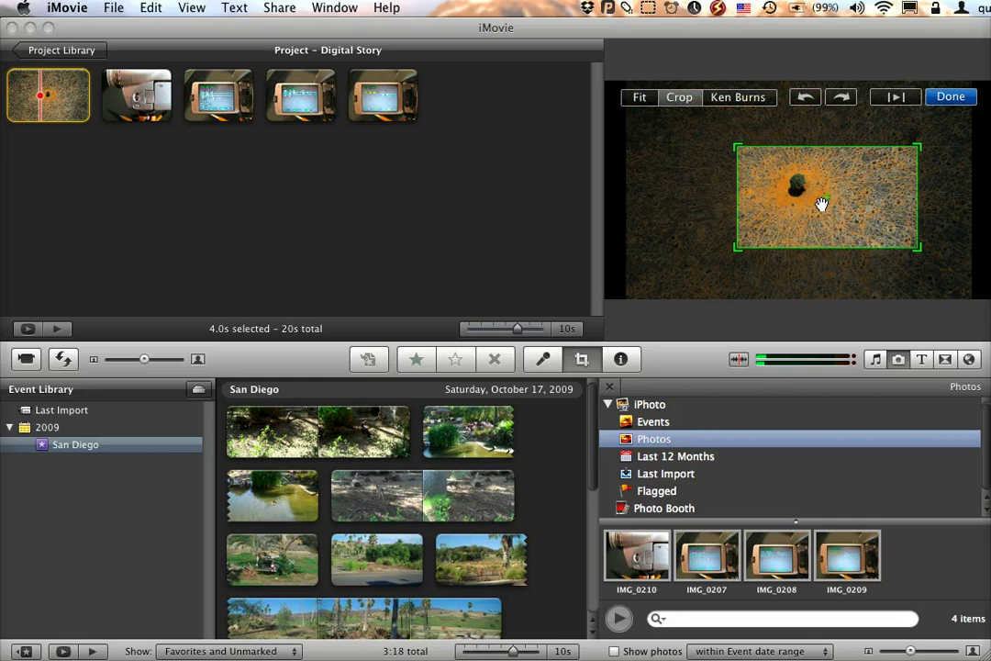
left_click(951, 99)
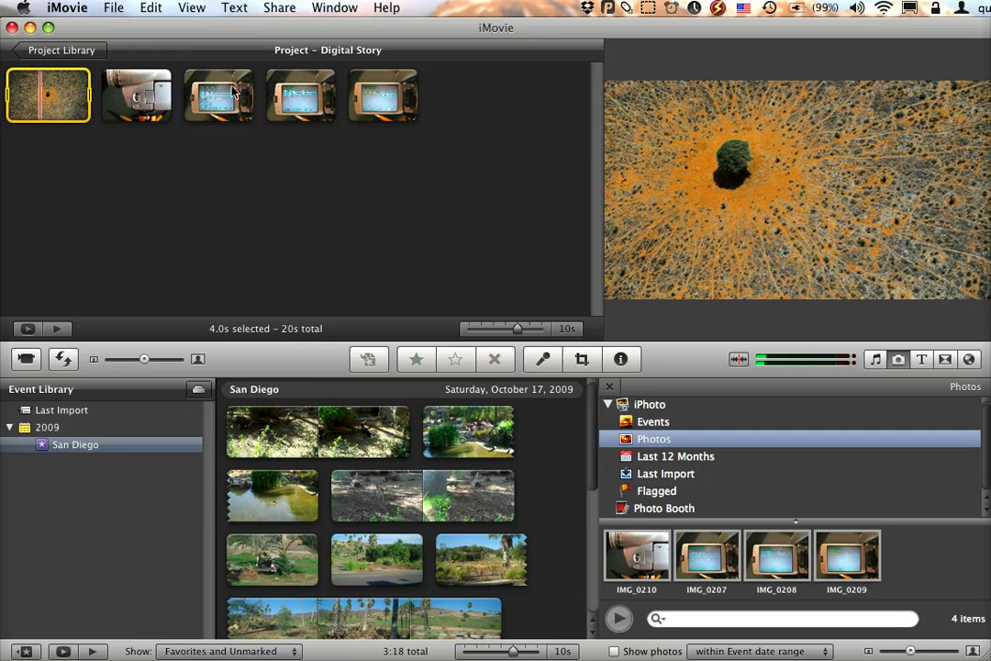
- Check the first photo's clip settings, then reopen its Cropping, Ken Burns & Rotation editor
double_click(46, 92)
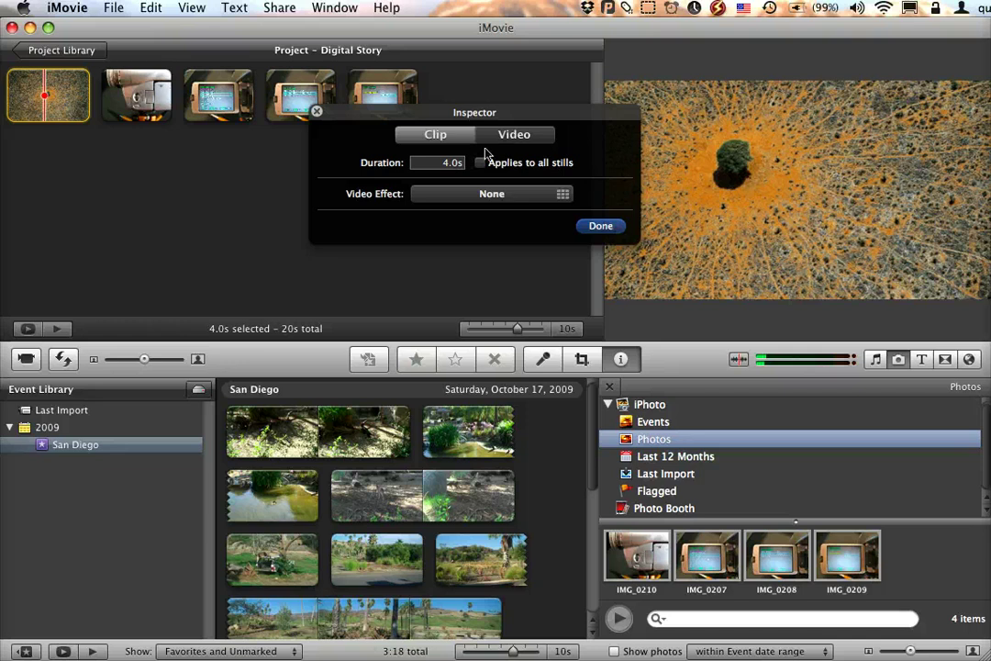
left_click(594, 224)
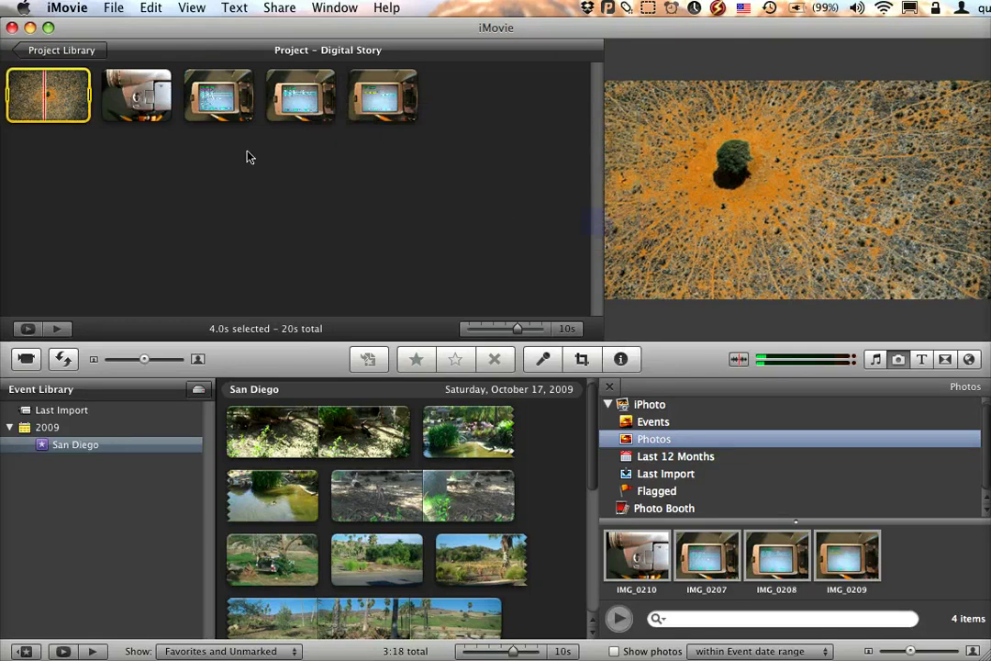
left_click(16, 111)
left_click(52, 161)
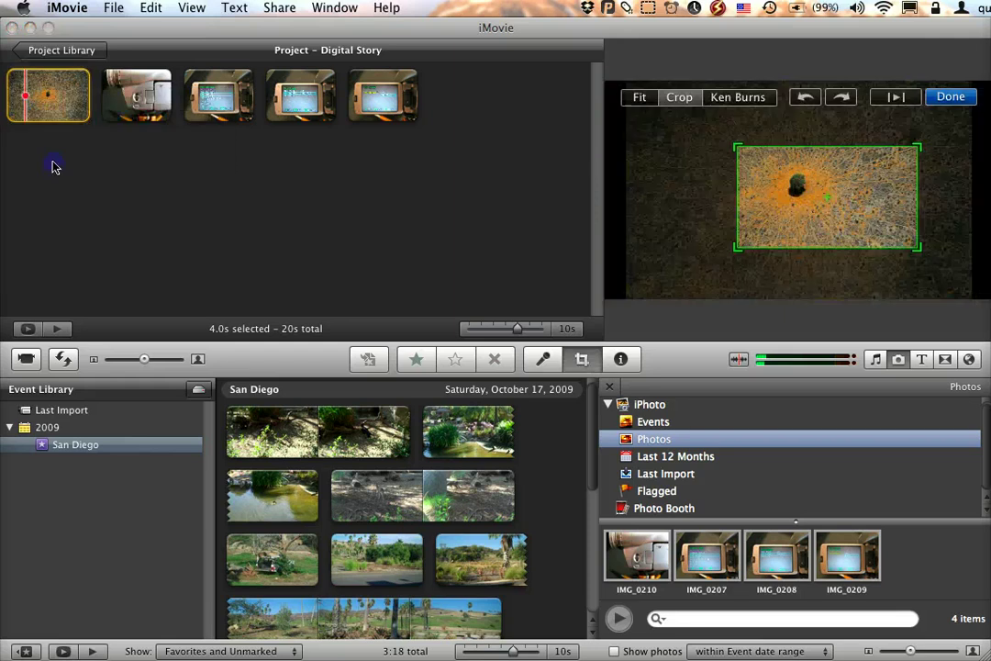
- Give the first photo a Ken Burns move from an upper-left start to a lower-right end, then preview
left_click(741, 96)
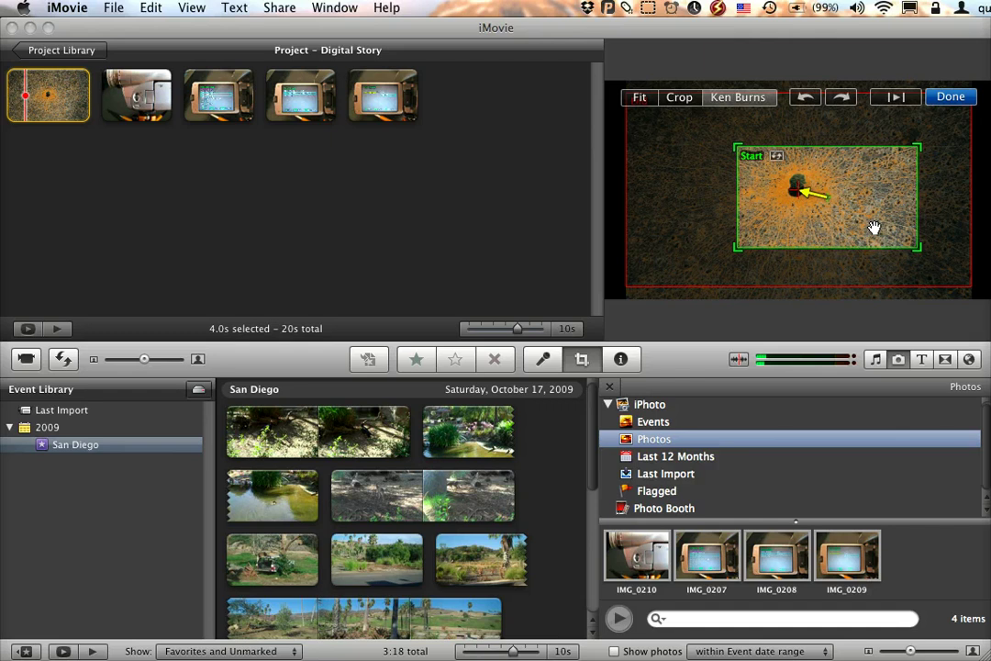
left_click_drag(874, 227, 720, 157)
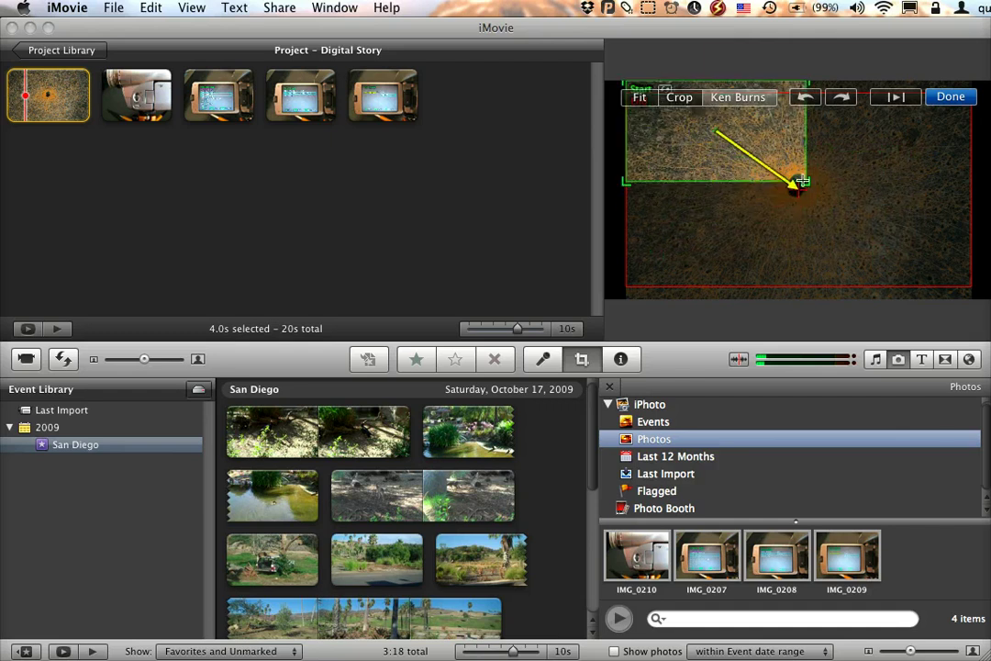
left_click_drag(804, 181, 801, 177)
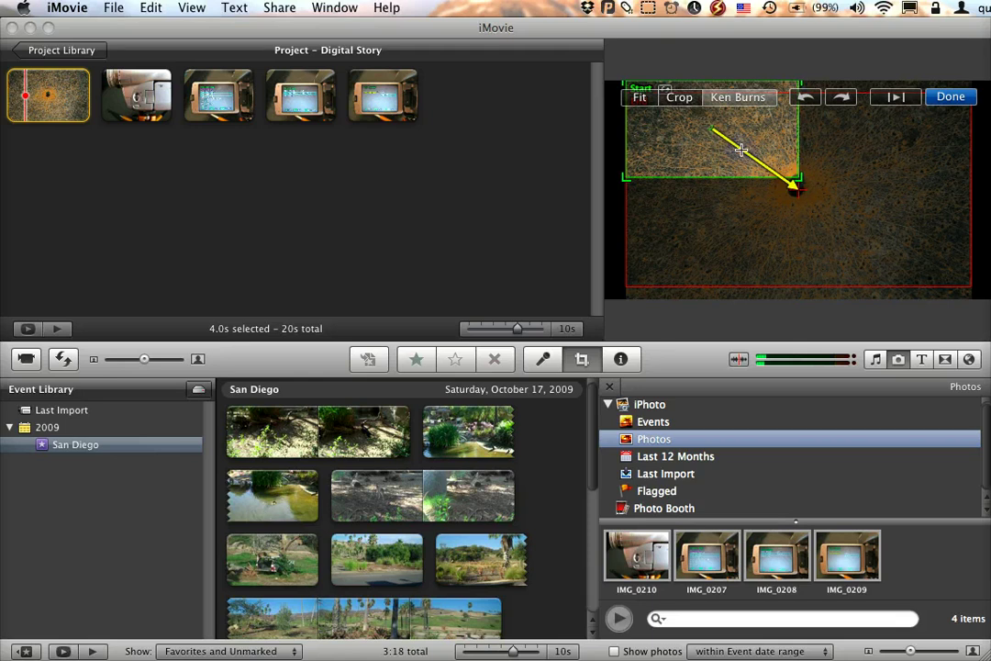
left_click(785, 245)
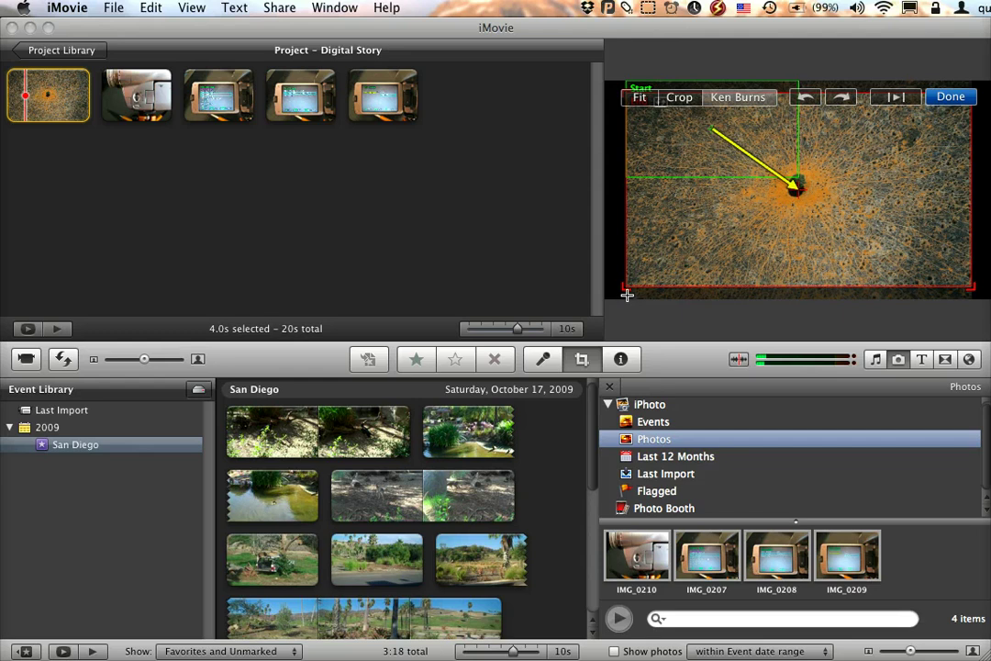
left_click_drag(626, 290, 979, 295)
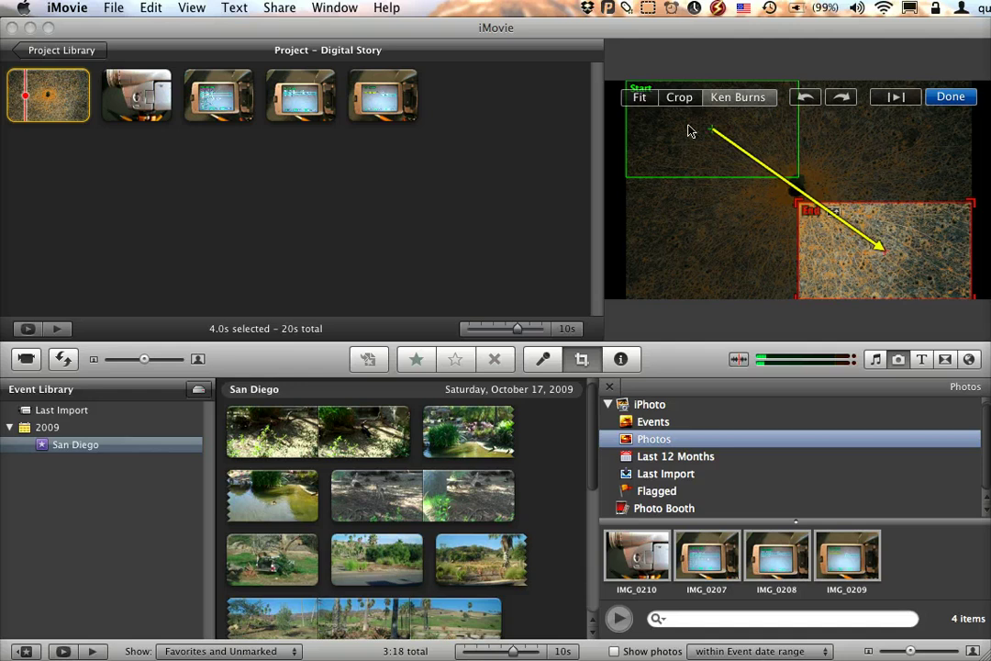
left_click(903, 97)
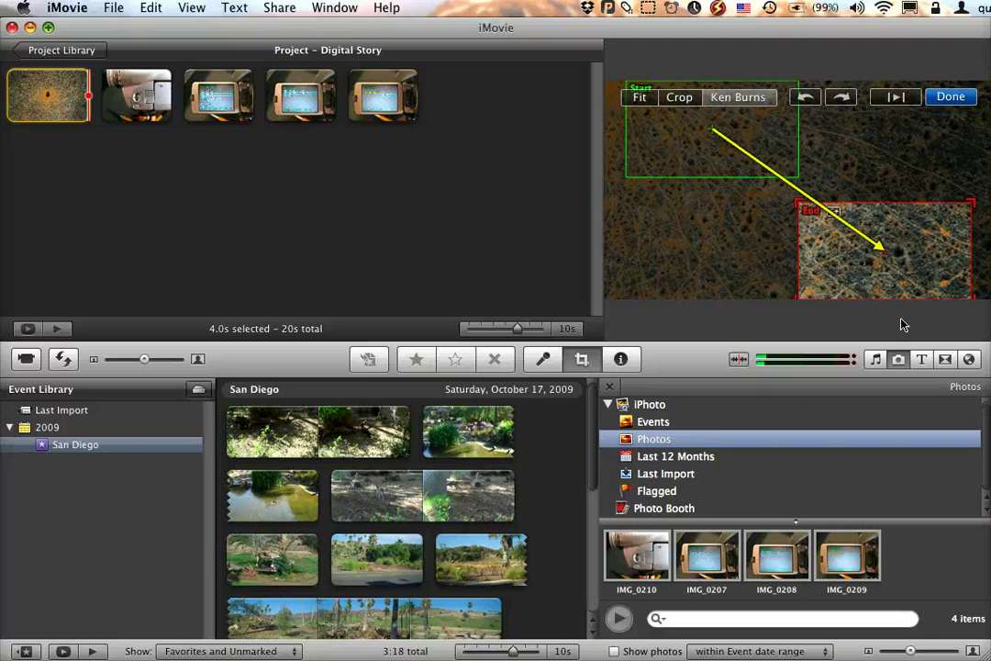
- Insert a Cross Dissolve between the first two clips and play the project to preview it
key("super+4")
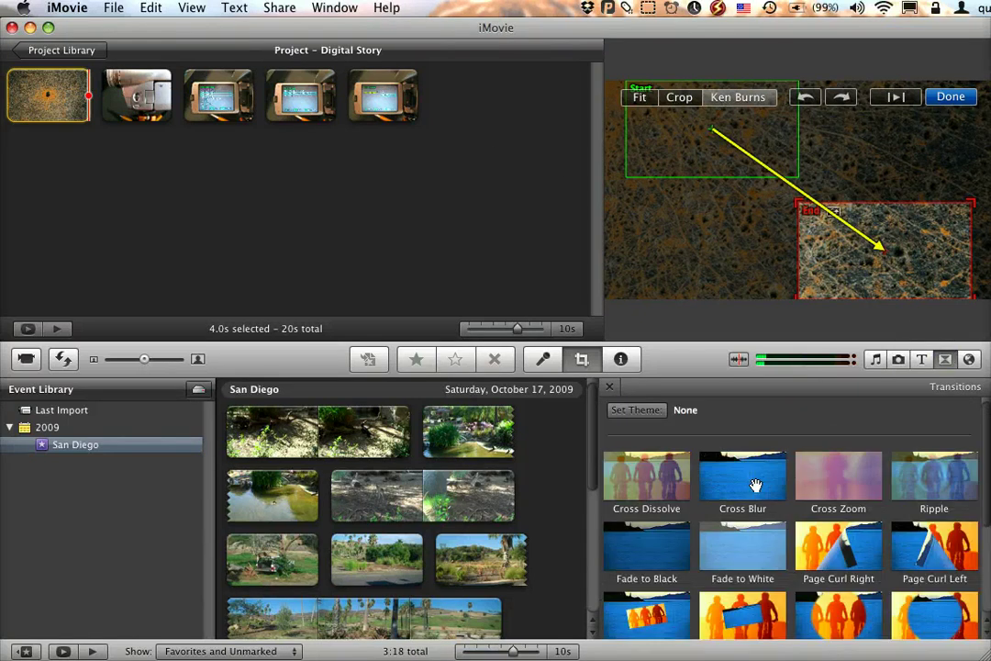
left_click_drag(643, 475, 103, 83)
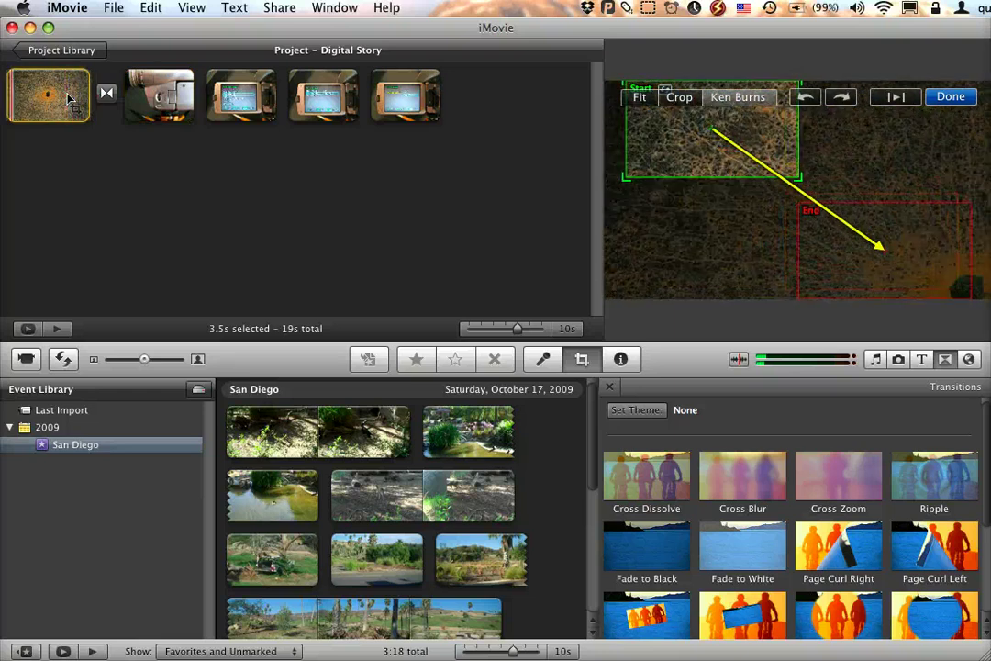
left_click(127, 174)
key("space")
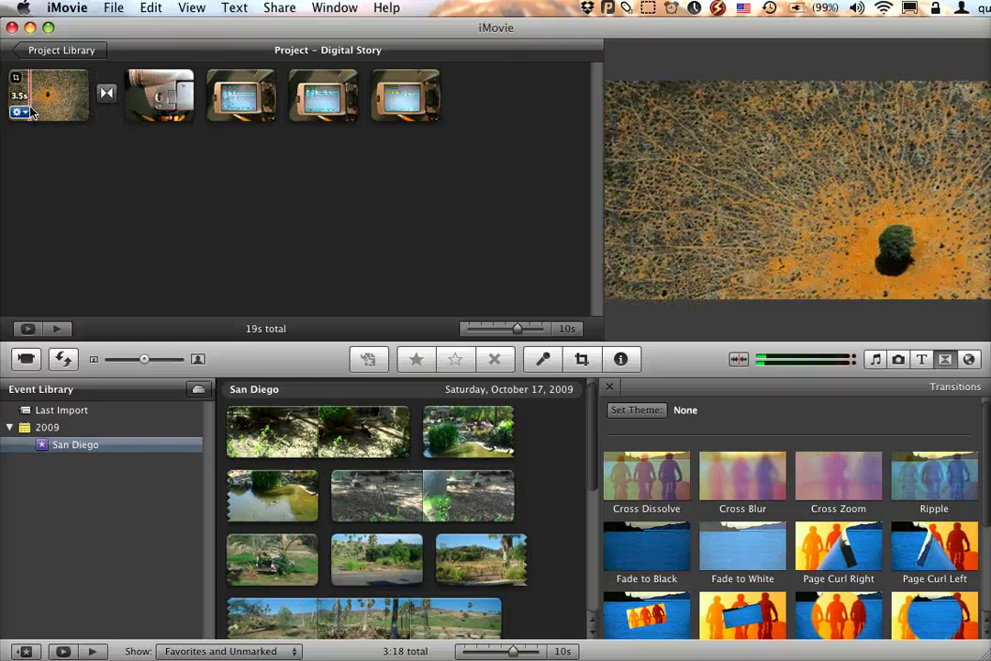
- Change the first photo's duration from 3.5 to 10 seconds in its clip settings
left_click(20, 112)
left_click(41, 128)
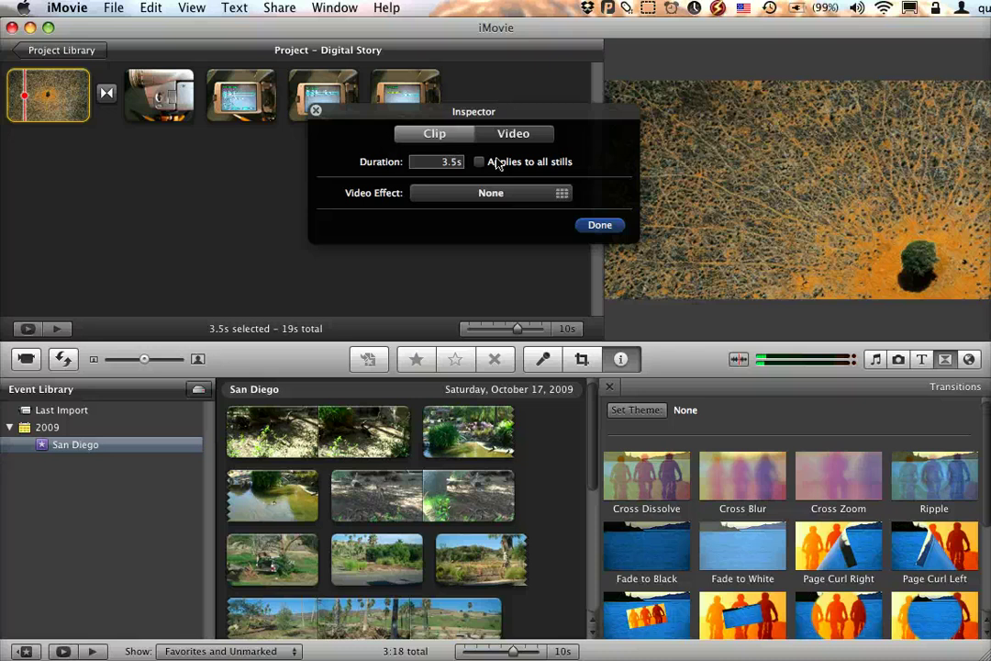
left_click(453, 161)
left_click(316, 111)
double_click(59, 92)
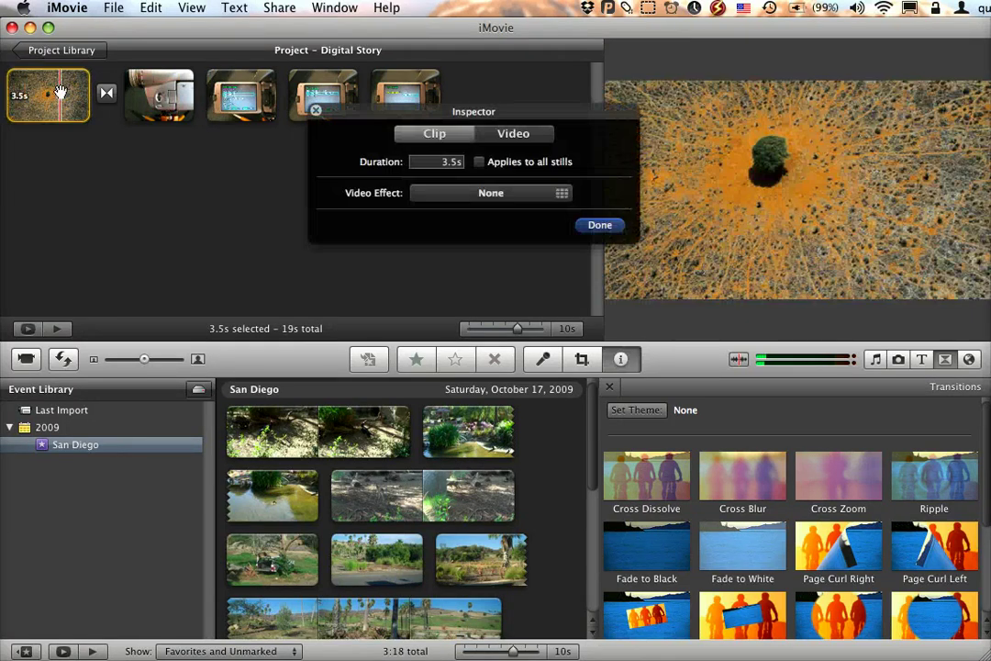
left_click(453, 161)
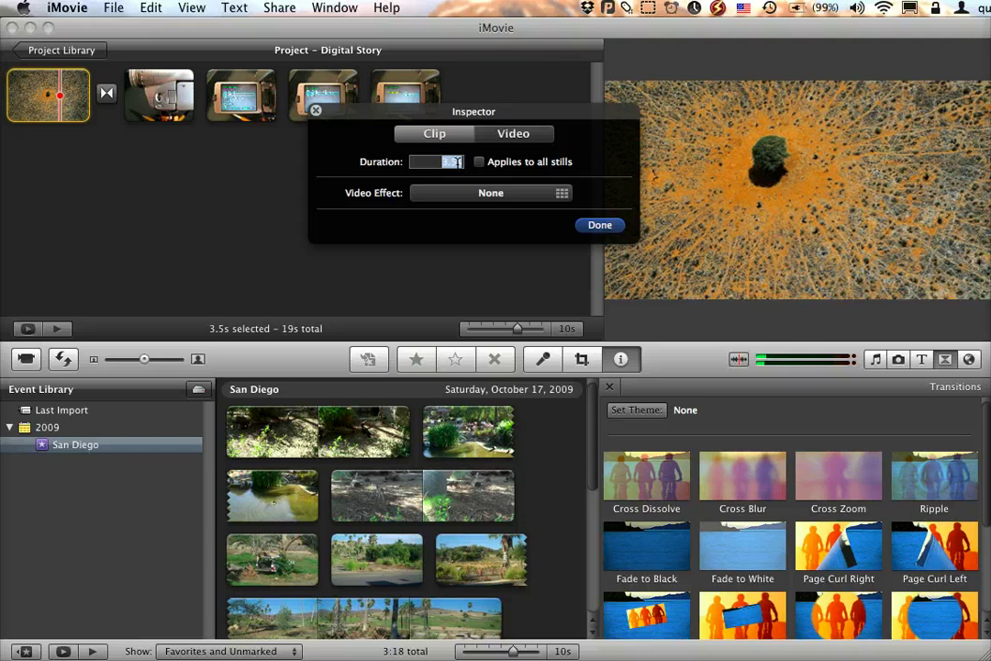
type("10s")
key("Return")
- Close the clip settings and drag a range of the first San Diego bird clip into the project
left_click(309, 111)
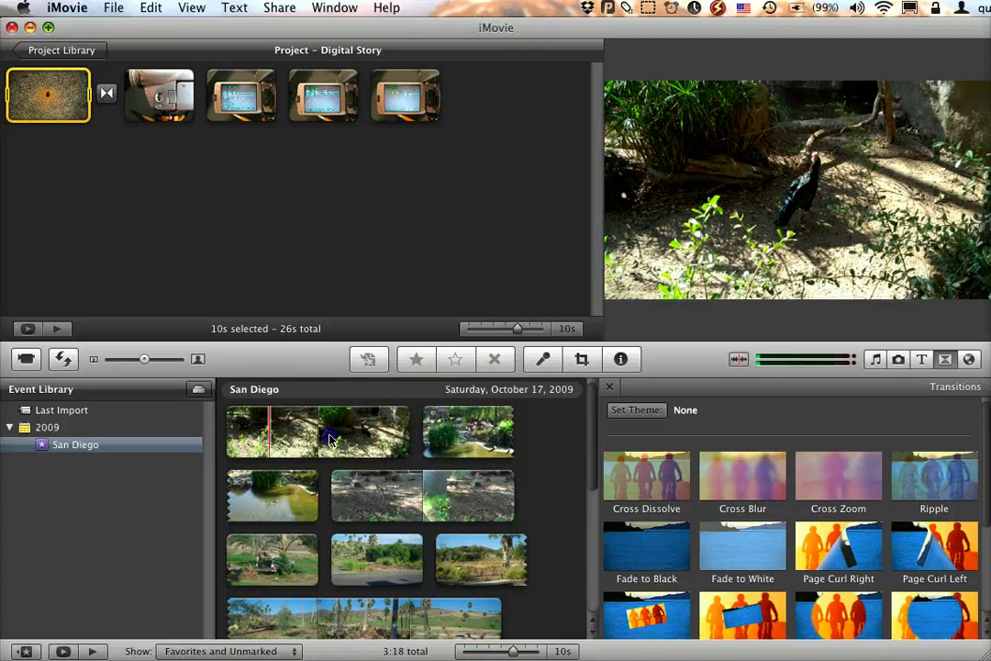
left_click_drag(276, 432, 204, 112)
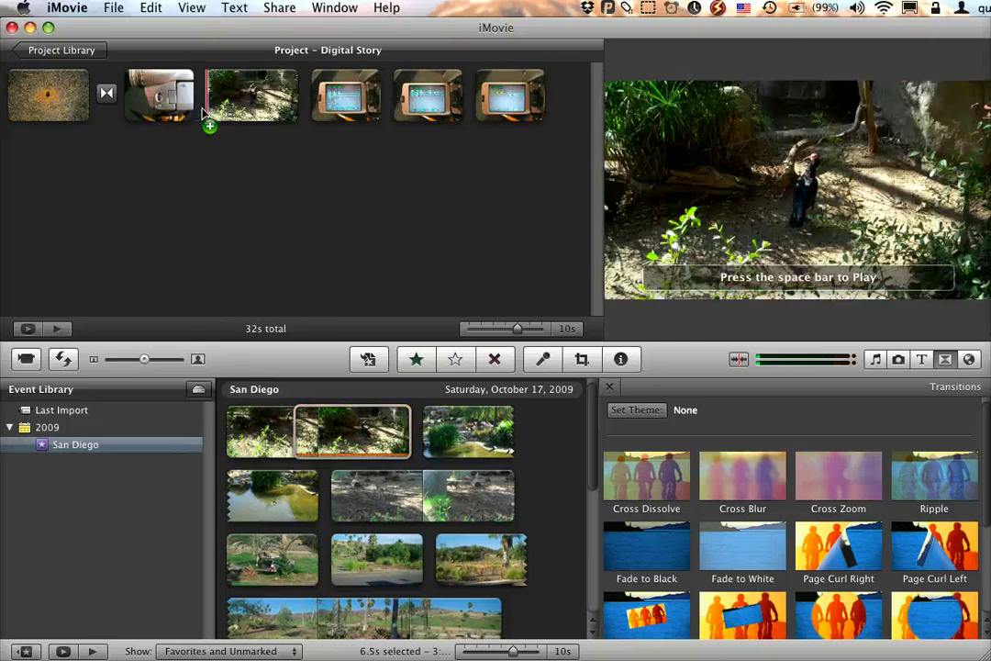